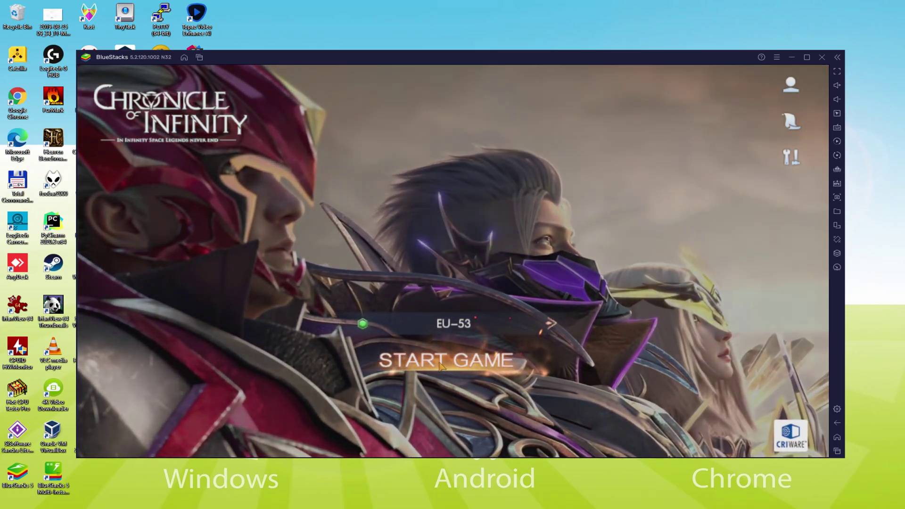
Step: Press START GAME on the Chronicle of Infinity title screen to begin
left_click(439, 367)
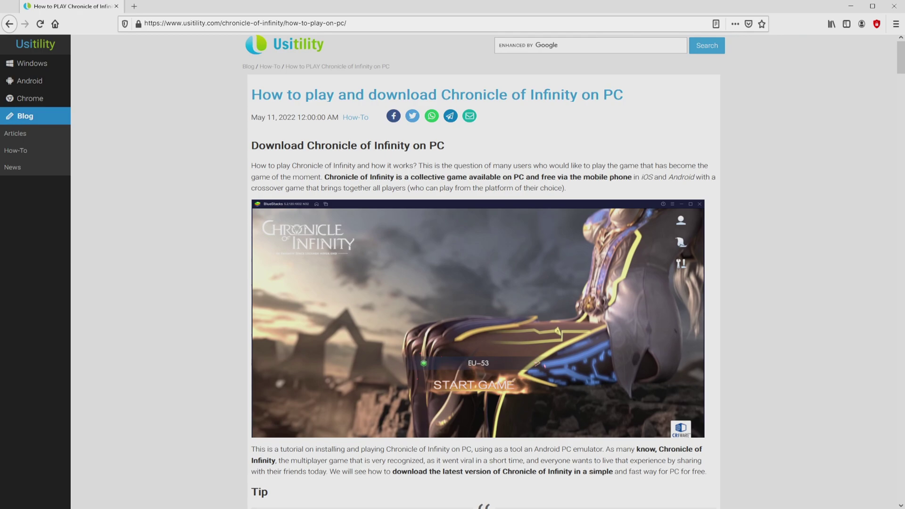
Step: Scroll down the Usitility guide toward its BlueStacks download link
scroll(483, 283, "down", 4)
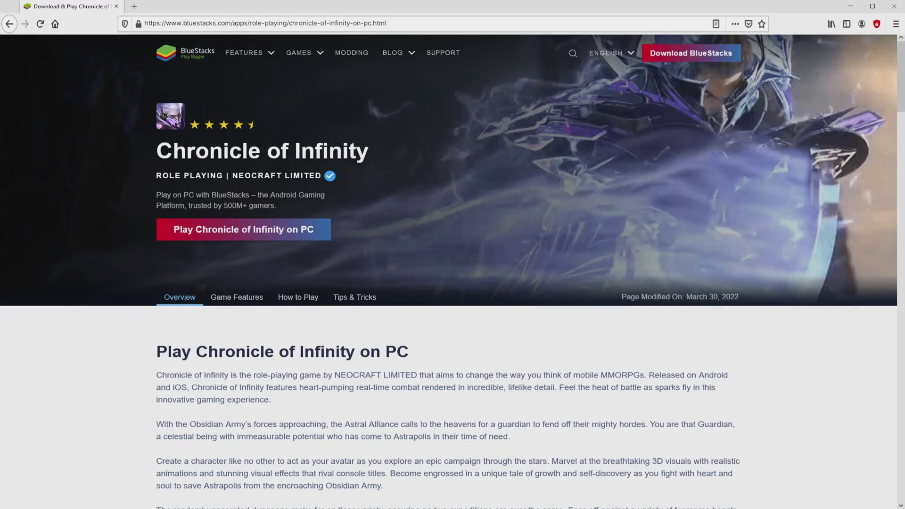
Step: Download the BlueStacks installer via 'Play Chronicle of Infinity on PC' at the page top
scroll(453, 272, "down", 20)
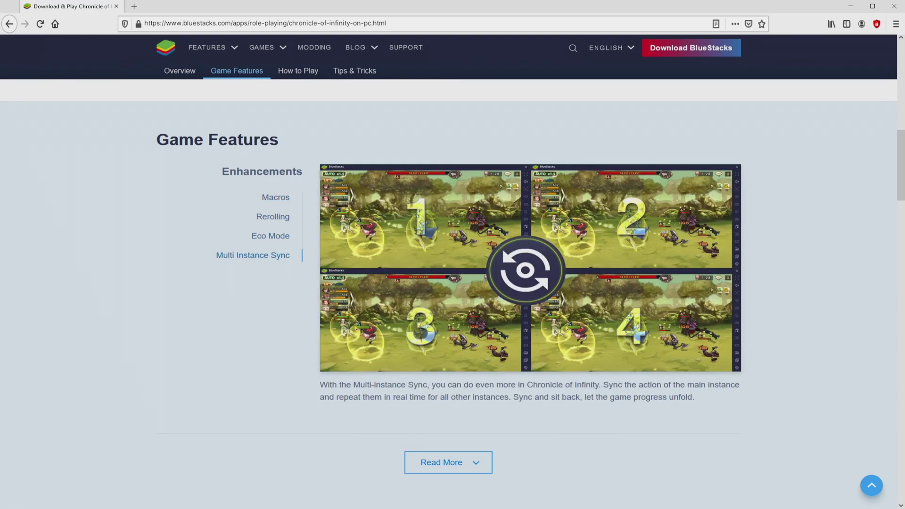
key("Home")
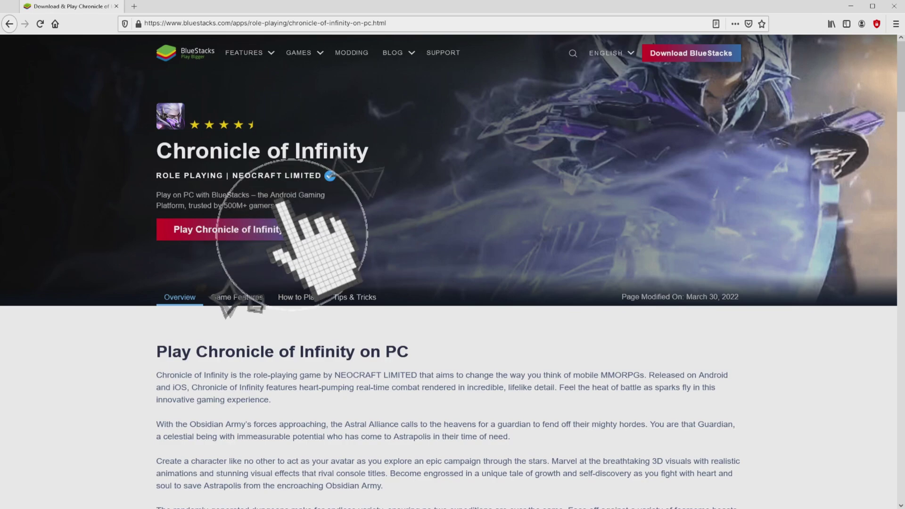
left_click(278, 230)
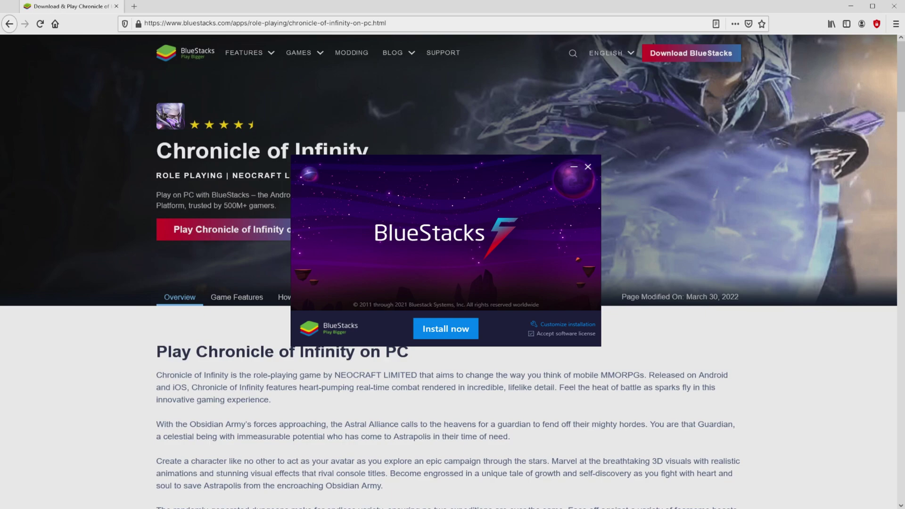
Step: Show the installer's custom options with data path C:\ProgramData\BlueStacks_nxt and 6120 MB required
key("super+d")
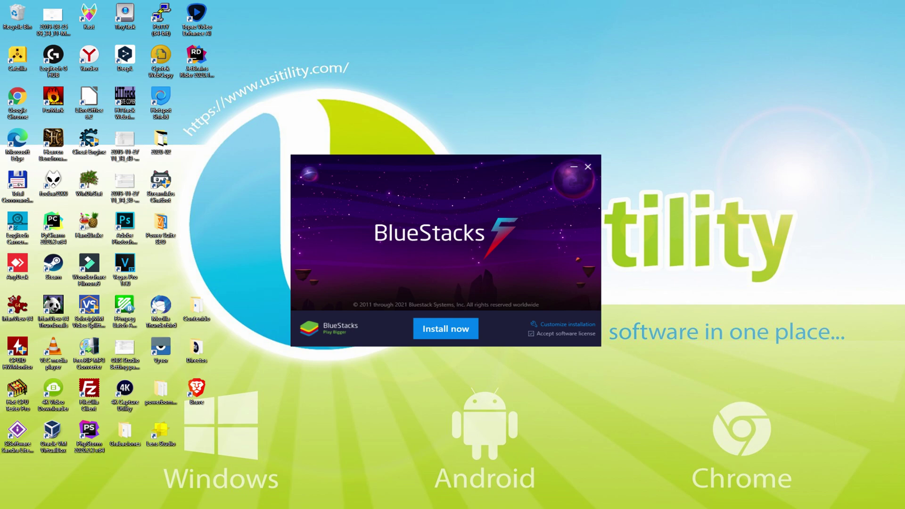
left_click(554, 324)
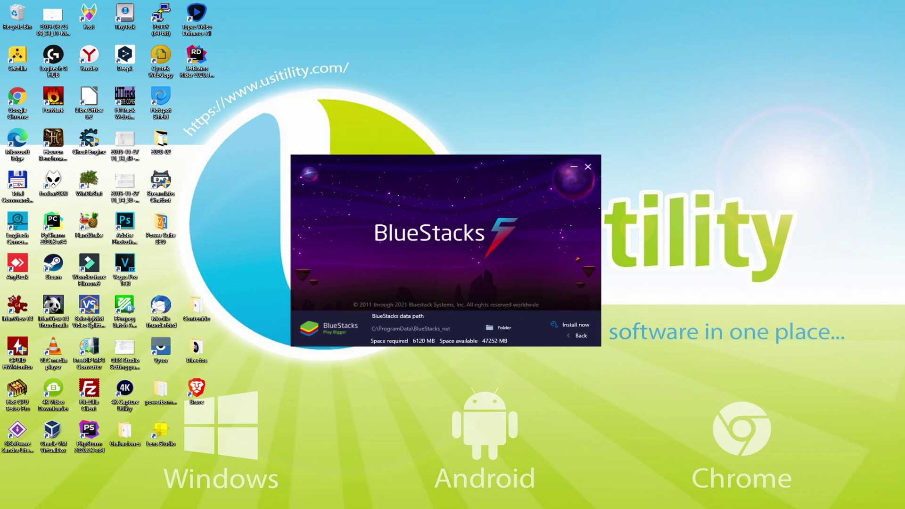
Step: Leave the customize panel and install BlueStacks with its default settings
left_click(574, 335)
left_click(446, 328)
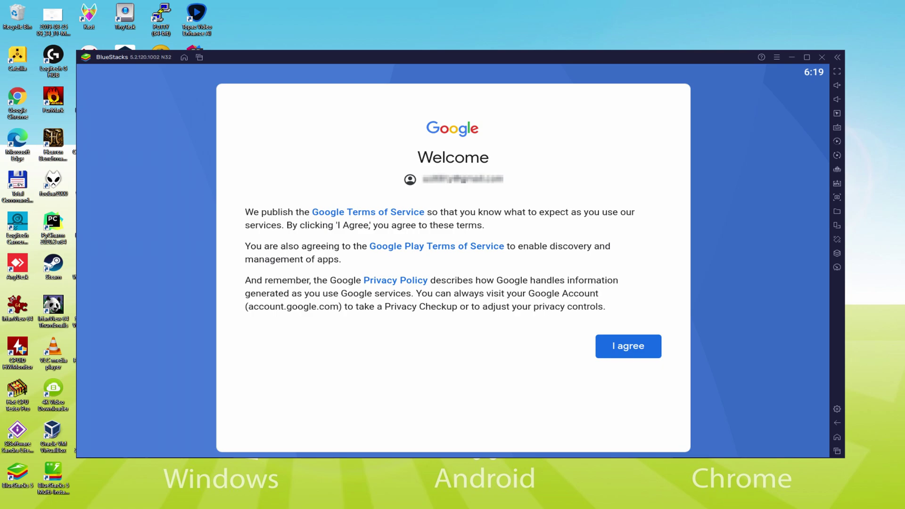
Step: Agree to Google's terms, turn off Google Drive backup, and accept the services settings
left_click(627, 349)
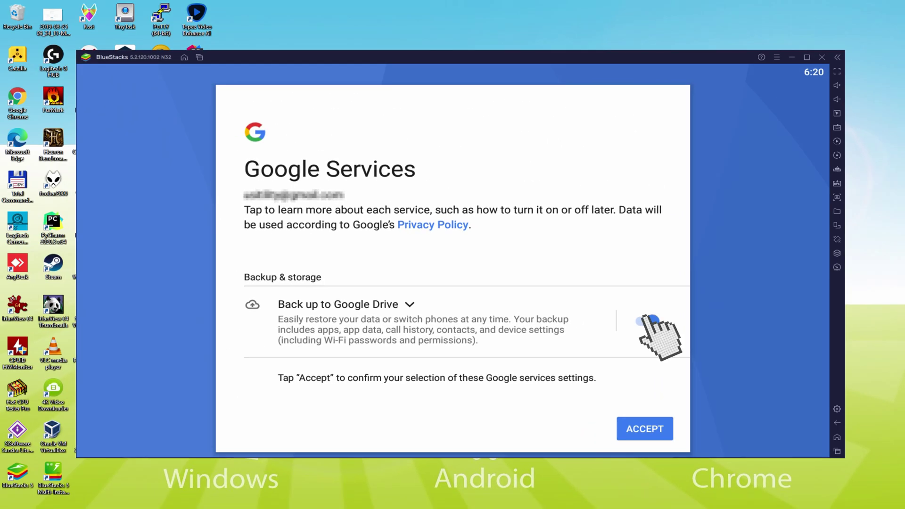
left_click(649, 320)
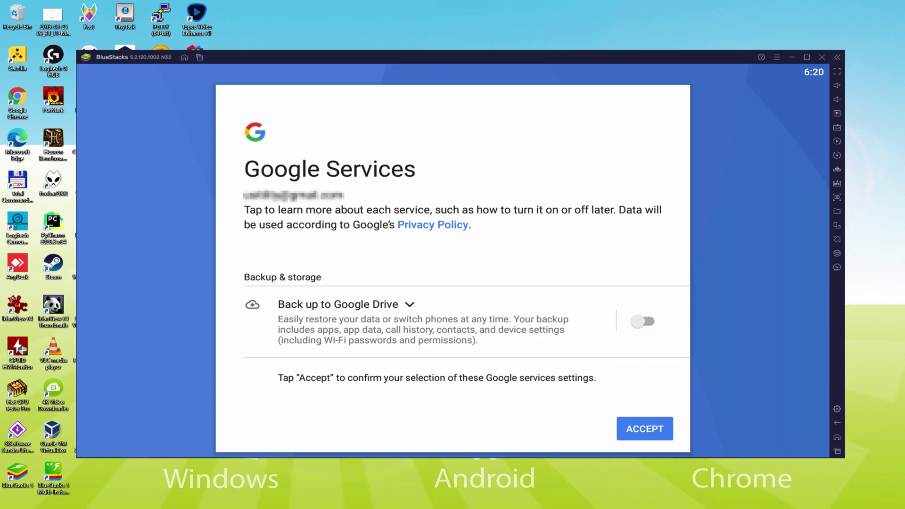
left_click(645, 427)
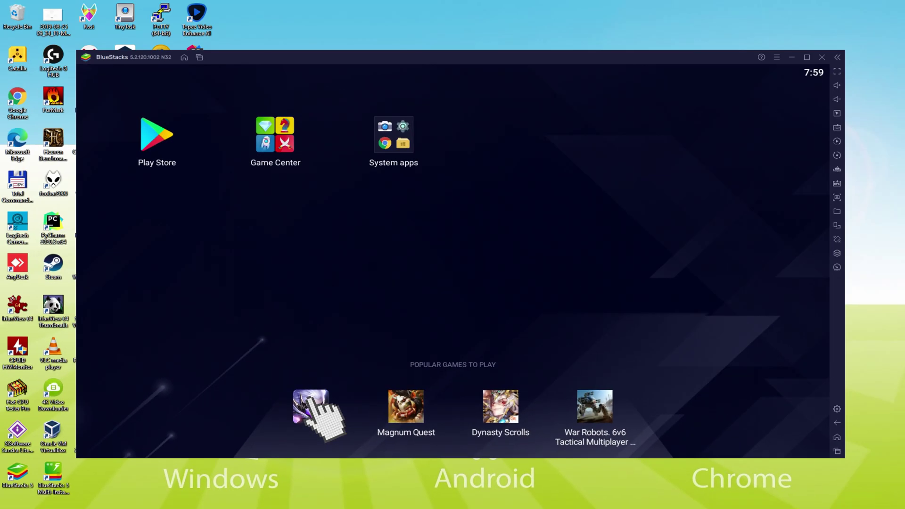
Step: Open the Play Store page for Chronicle of Infinity by NEOCRAFT LIMITED
left_click(310, 400)
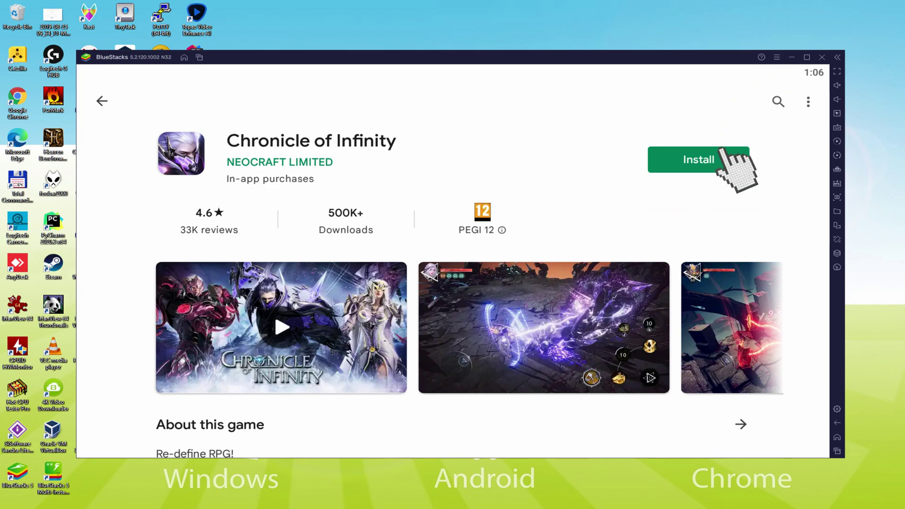
Step: Install Chronicle of Infinity from its Play Store page until Open appears
left_click(722, 155)
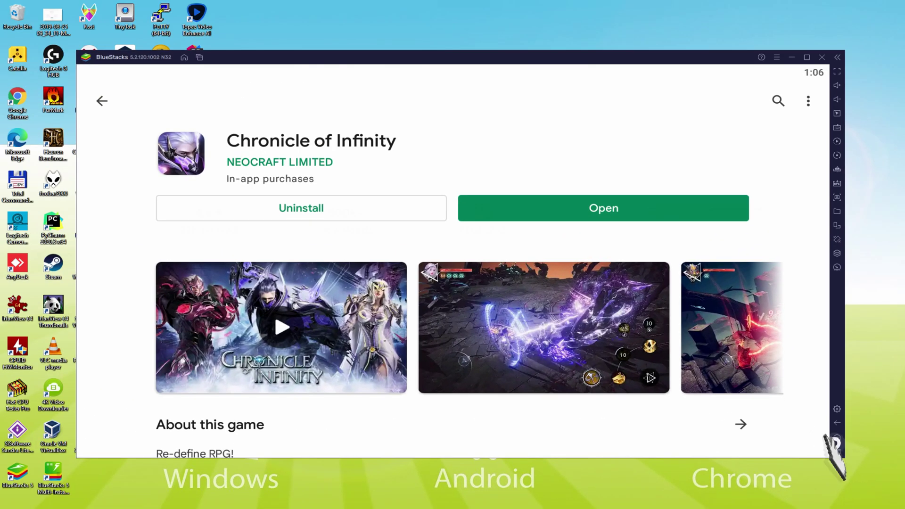
Step: Return to the BlueStacks home, launch the game, and preview the Dragoon class
left_click(837, 437)
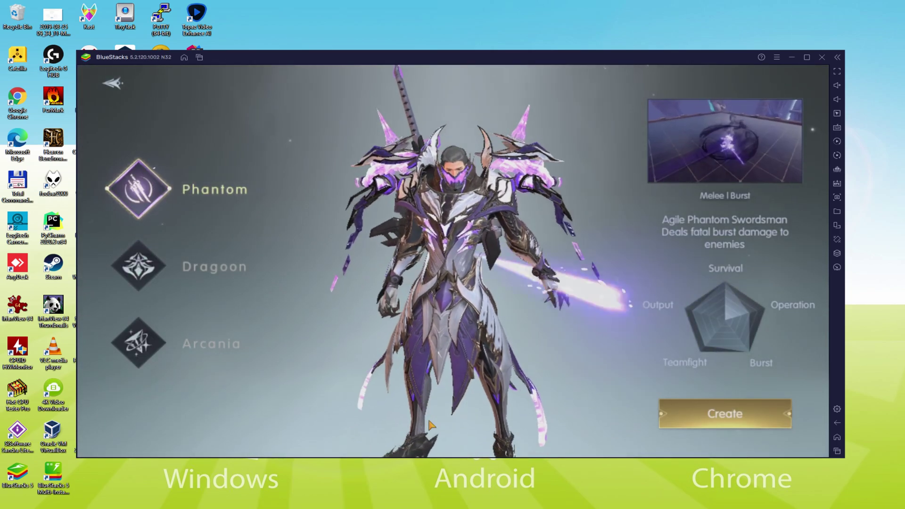
left_click(186, 273)
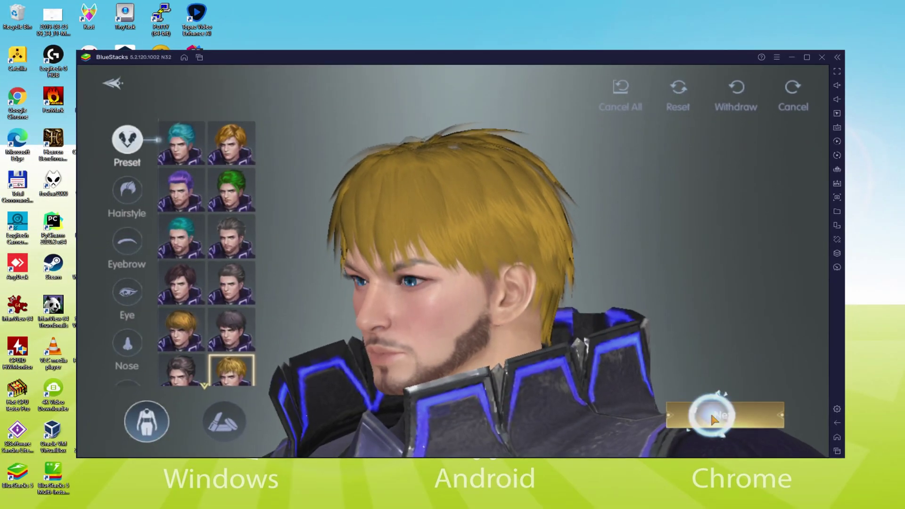
Step: Finish the appearance, name the character 'Usitility', and enter the game world
left_click(714, 418)
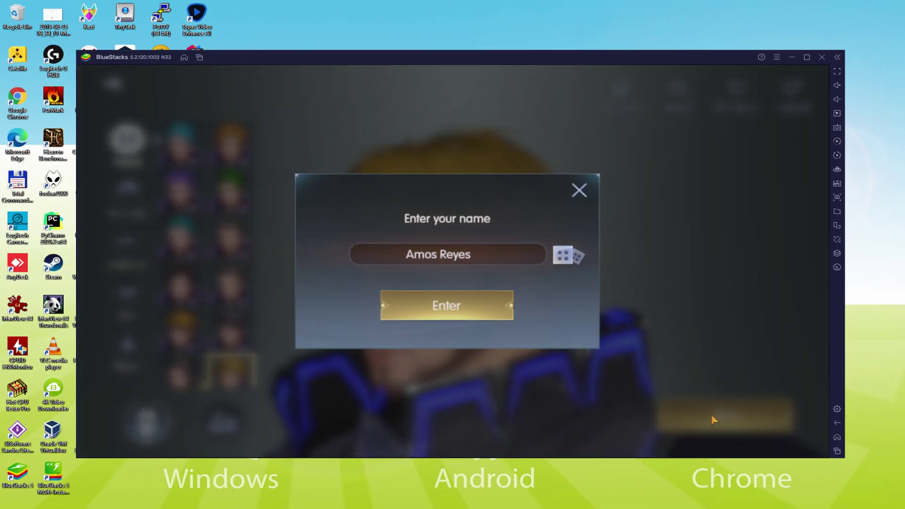
left_click(481, 254)
type("Usitility")
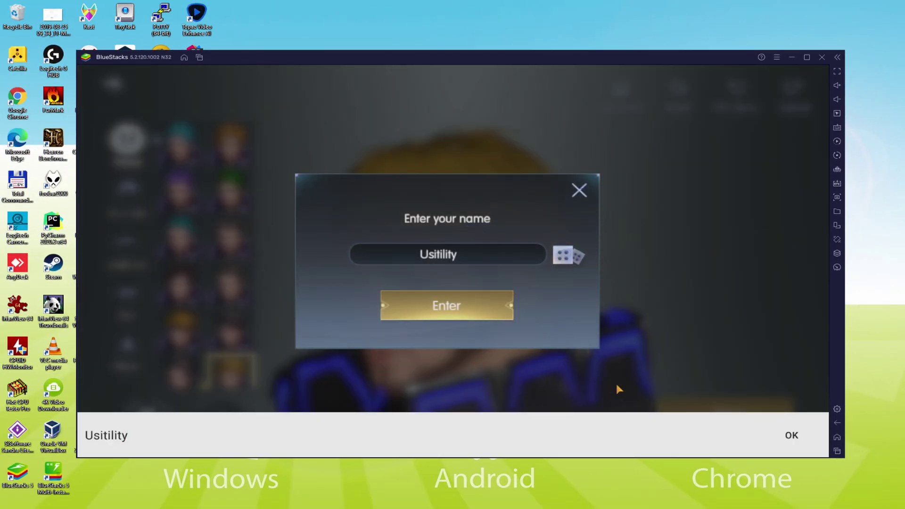
key("Return")
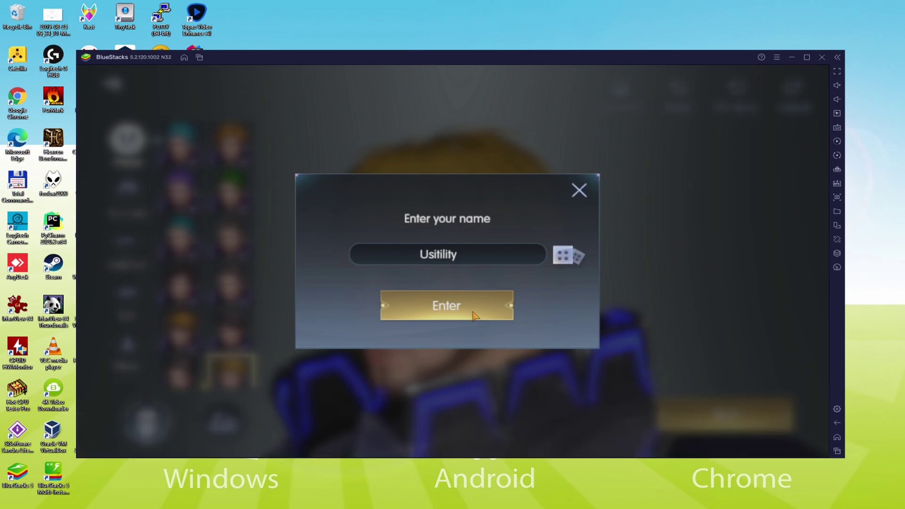
left_click(473, 312)
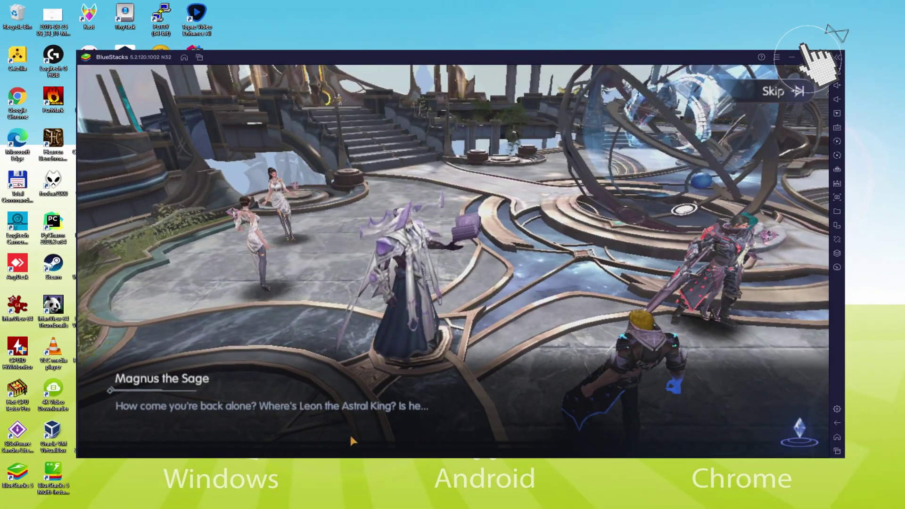
Step: Maximize the emulator window and skip through Magnus the Sage's dialogue
left_click(767, 81)
left_click(369, 442)
left_click(369, 441)
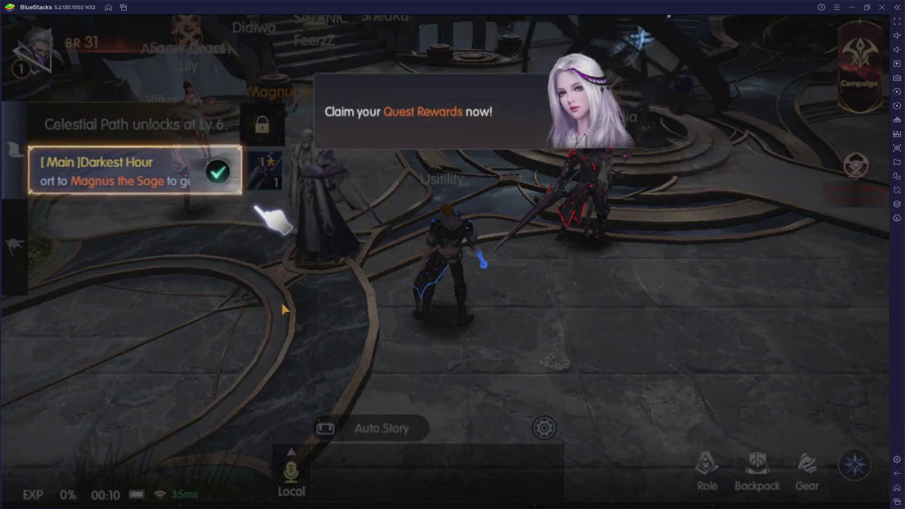
Step: Claim the Darkest Hour rewards and equip the Alliance Blade on Usitility, reaching BR 46
left_click(228, 236)
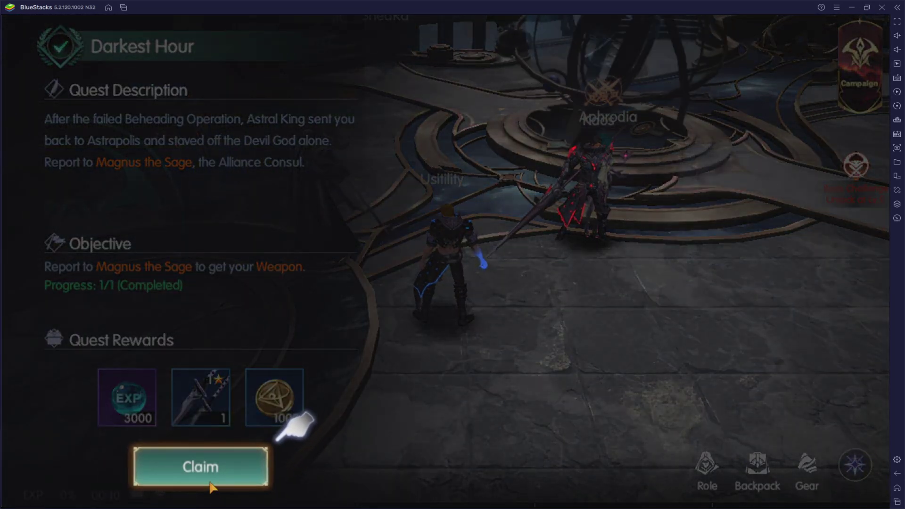
left_click(215, 466)
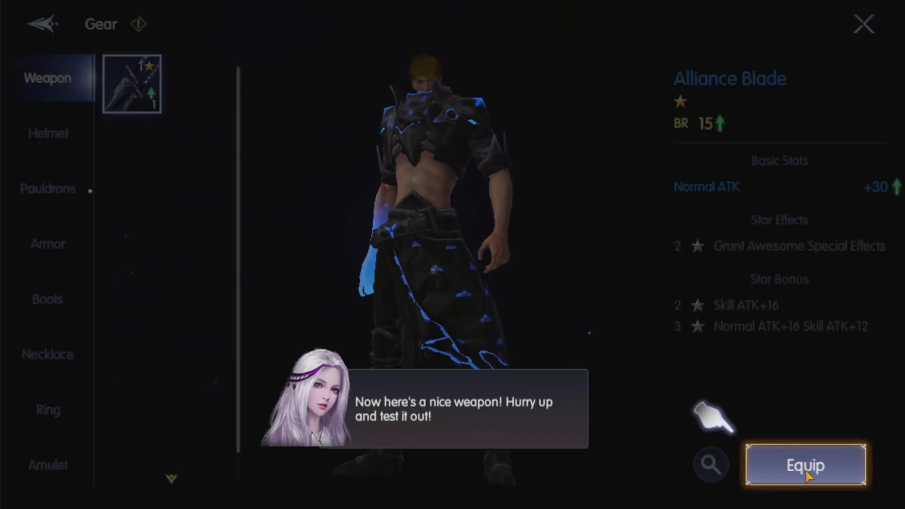
left_click(806, 474)
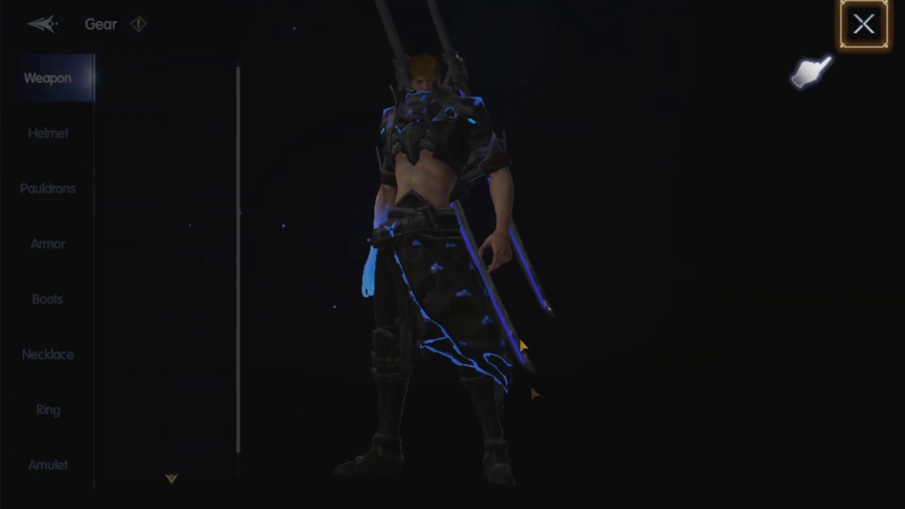
Step: Leave Gear, claim Prepare for Battle's 1000 Gold and 3000 EXP, and head to Elmera
left_click(860, 30)
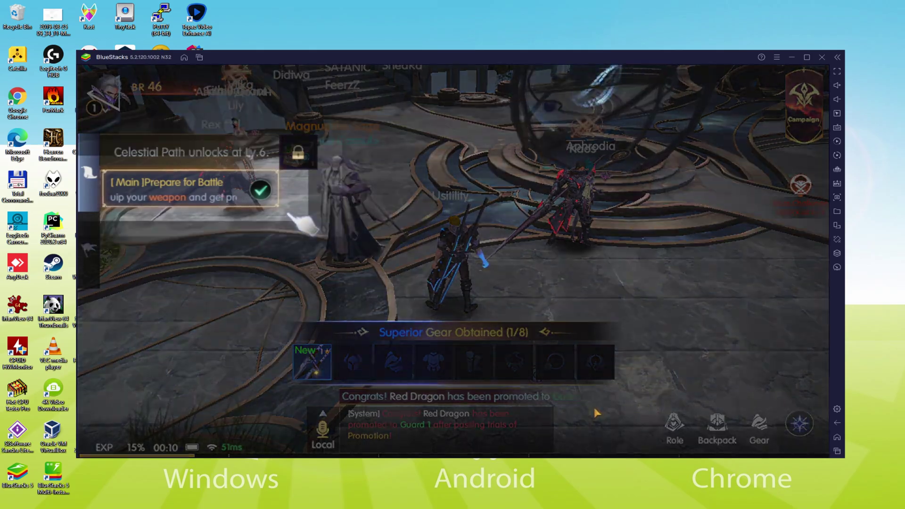
left_click(258, 185)
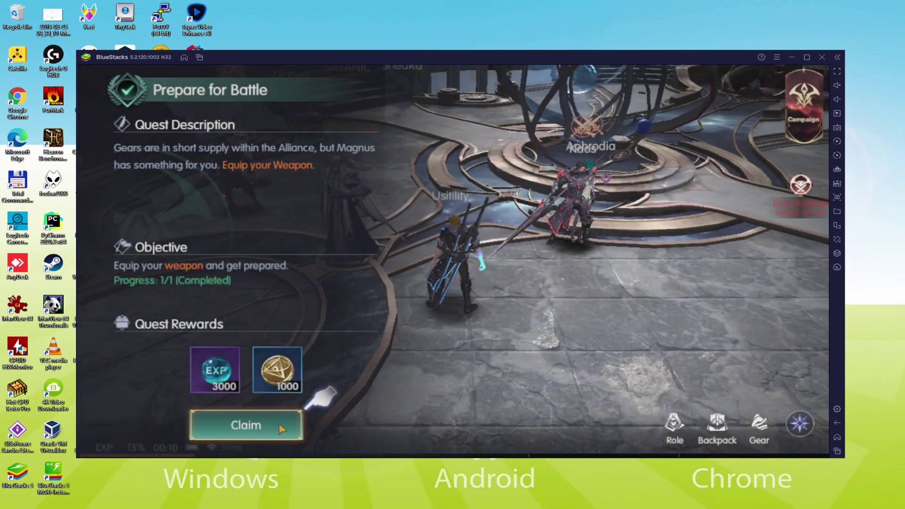
left_click(282, 428)
left_click(282, 428)
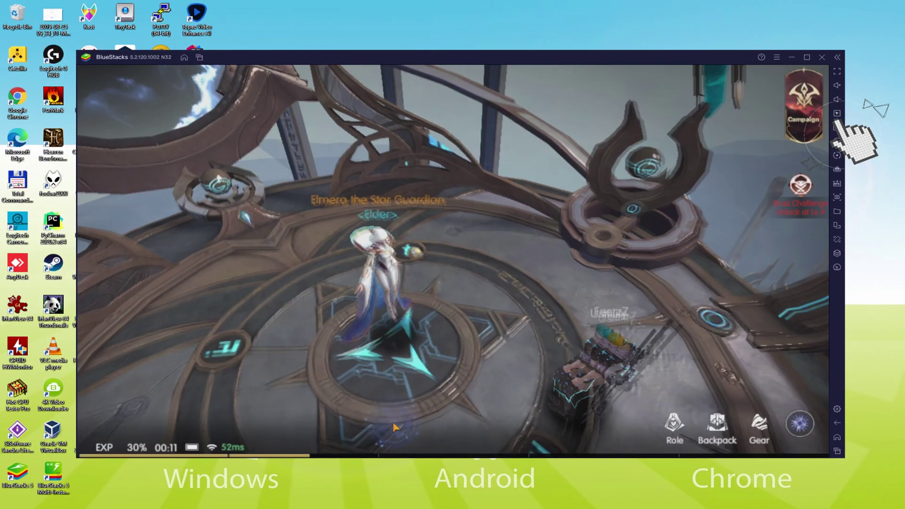
Step: With the Controls editor open, claim Battle Plan and start Clear the Route toward Dawn Abyss
key("ctrl+shift+a")
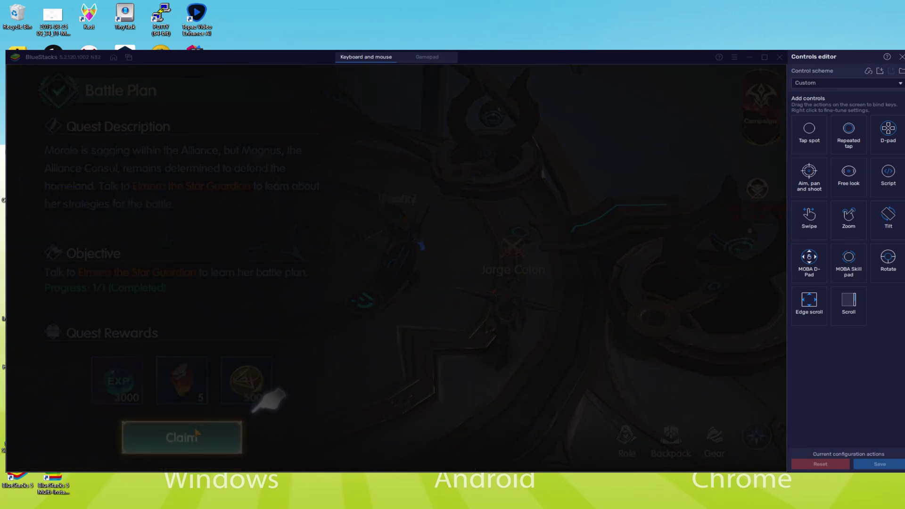
left_click(197, 433)
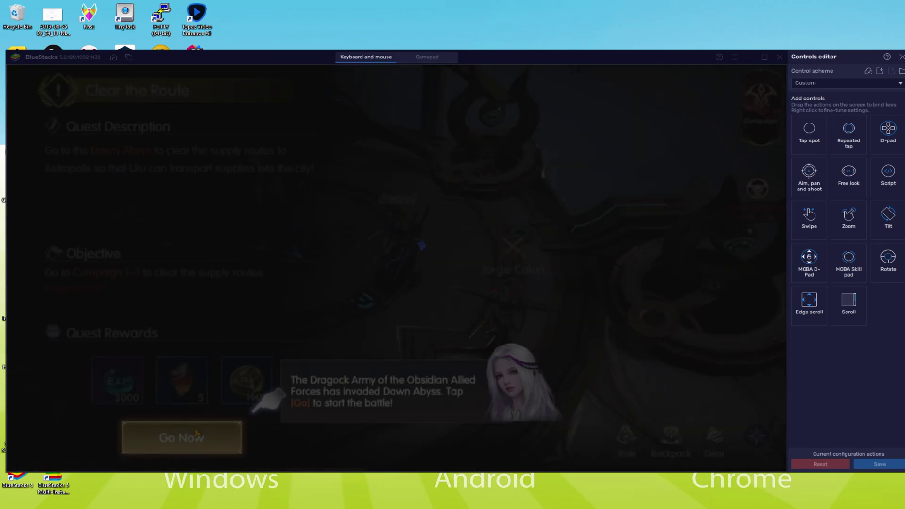
left_click(185, 449)
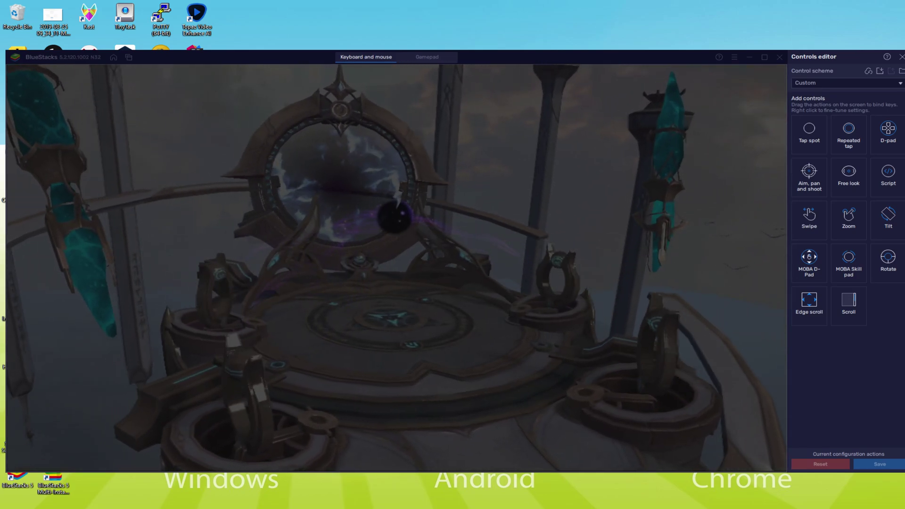
left_click(902, 57)
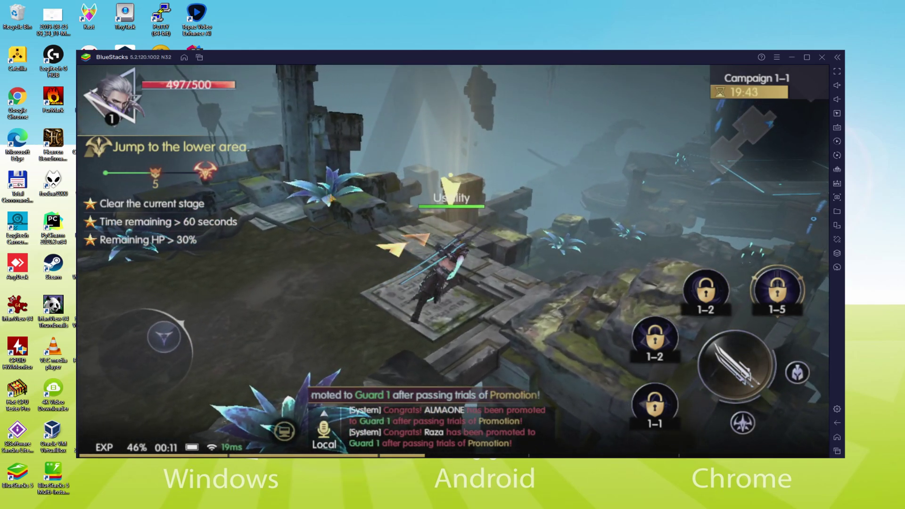
Step: Run forward with W, drop into the lower area, and advance on the enemies for a three-star Victory
key("w")
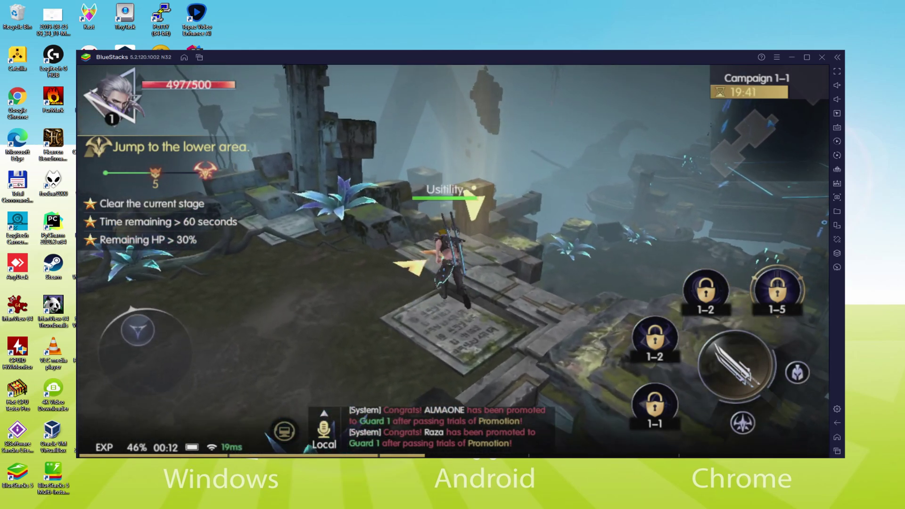
key("w")
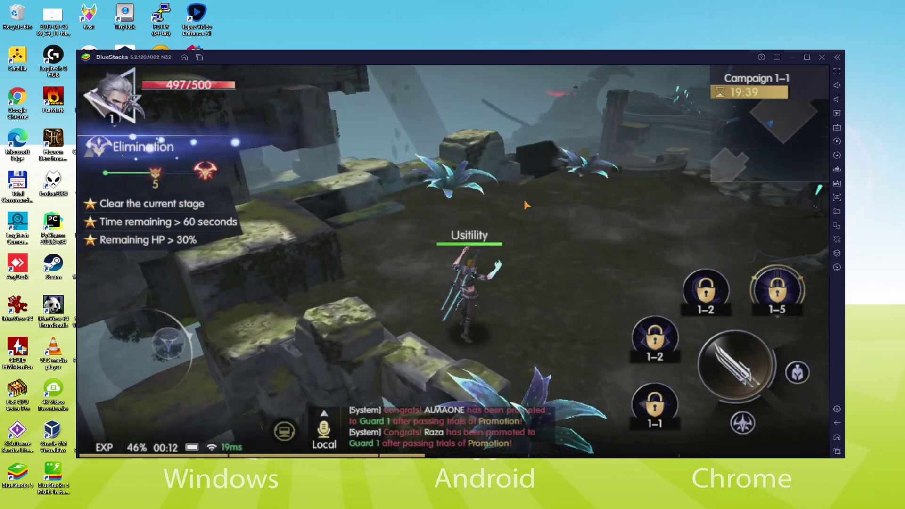
key("w")
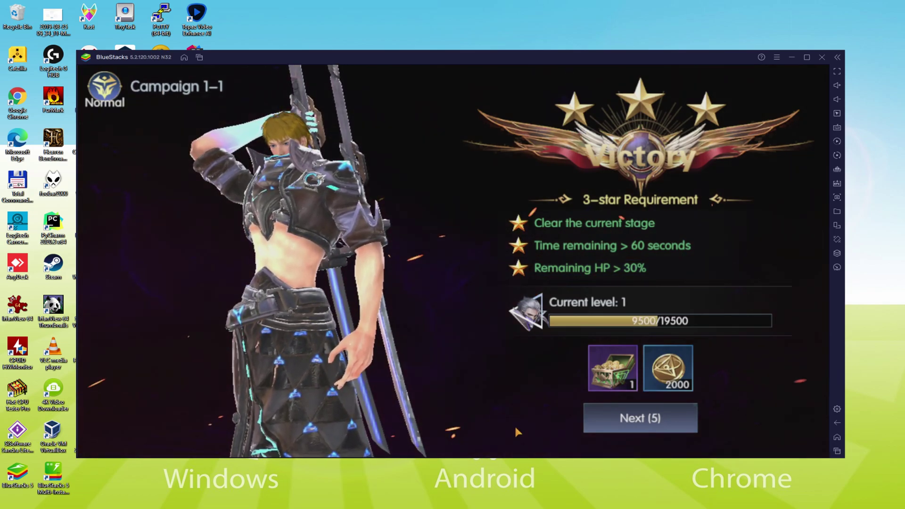
Step: Pass the Victory screen, claim Skill Upgrading for Level 2 and BR 51, and finish Gulmar's lines
left_click(624, 419)
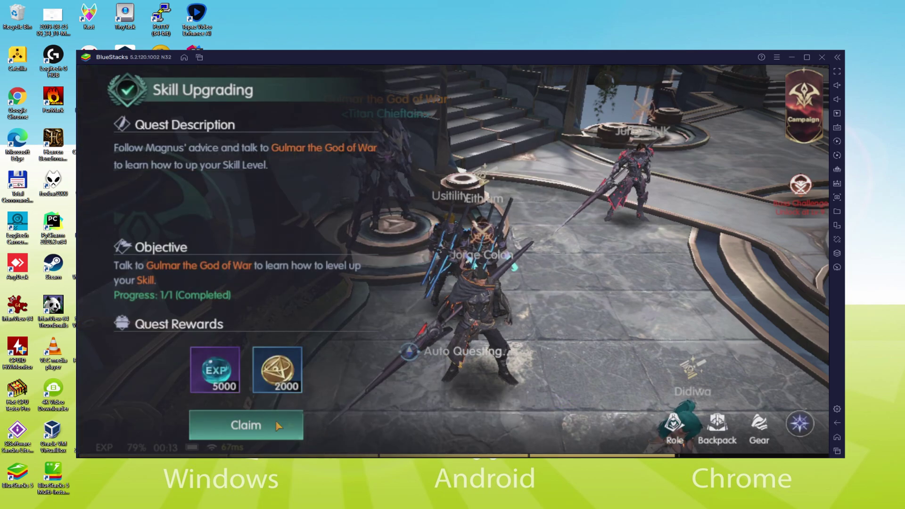
left_click(258, 426)
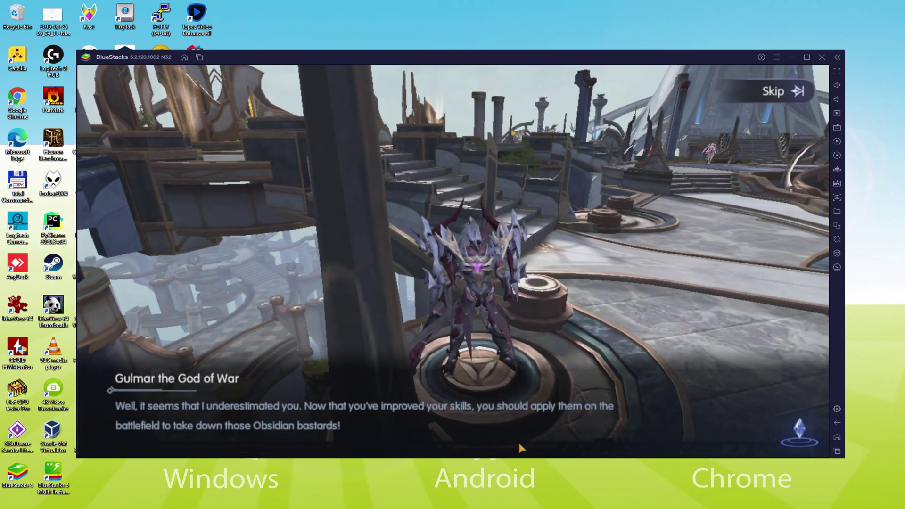
left_click(522, 433)
left_click(522, 434)
left_click(523, 433)
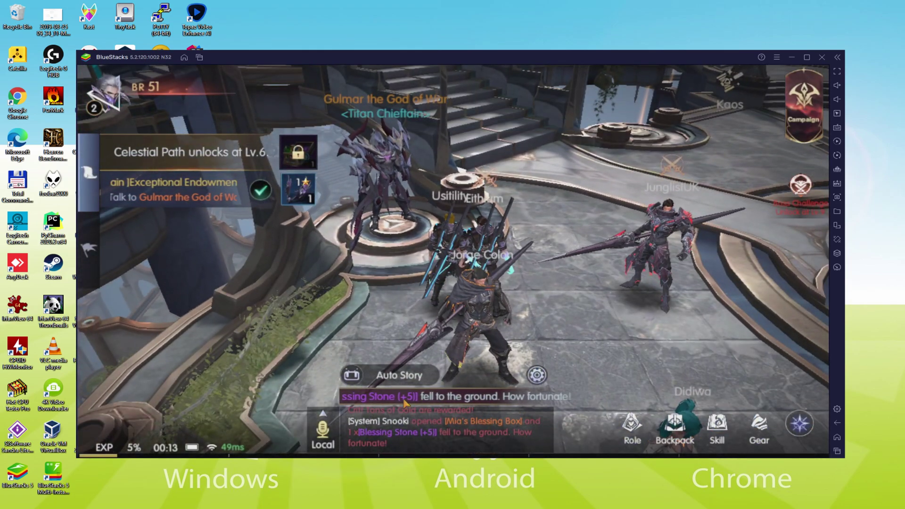